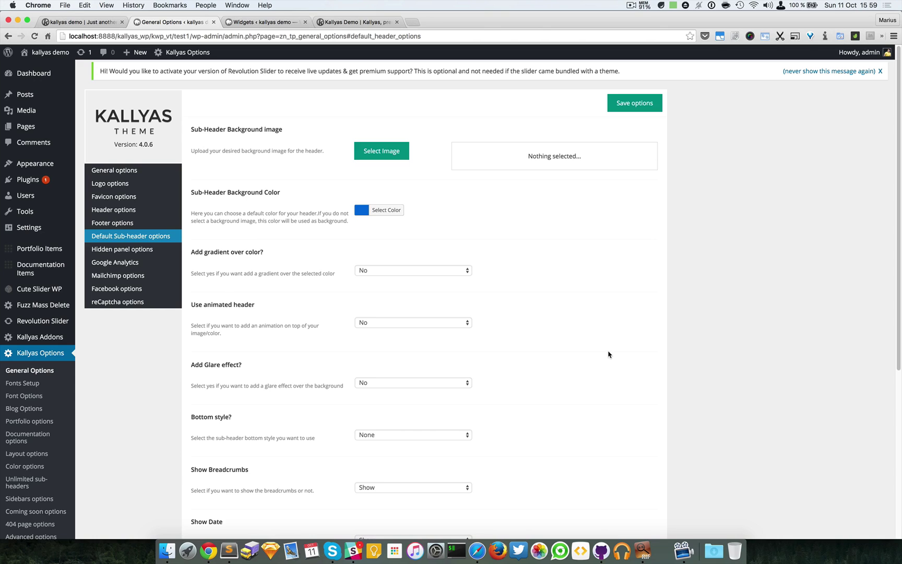
- Compare the live blog page's current sub-header with the Default Sub-header options
click(89, 21)
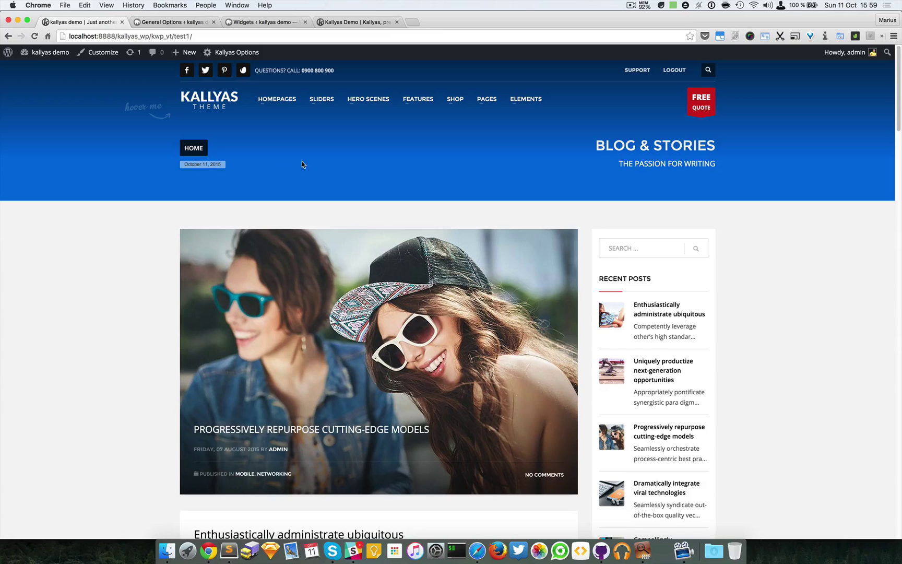
click(170, 22)
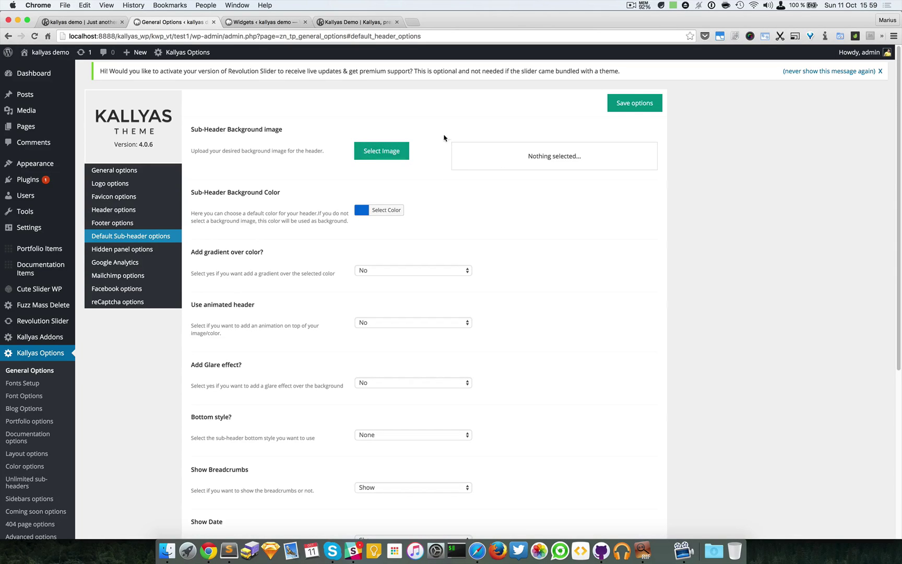
click(99, 23)
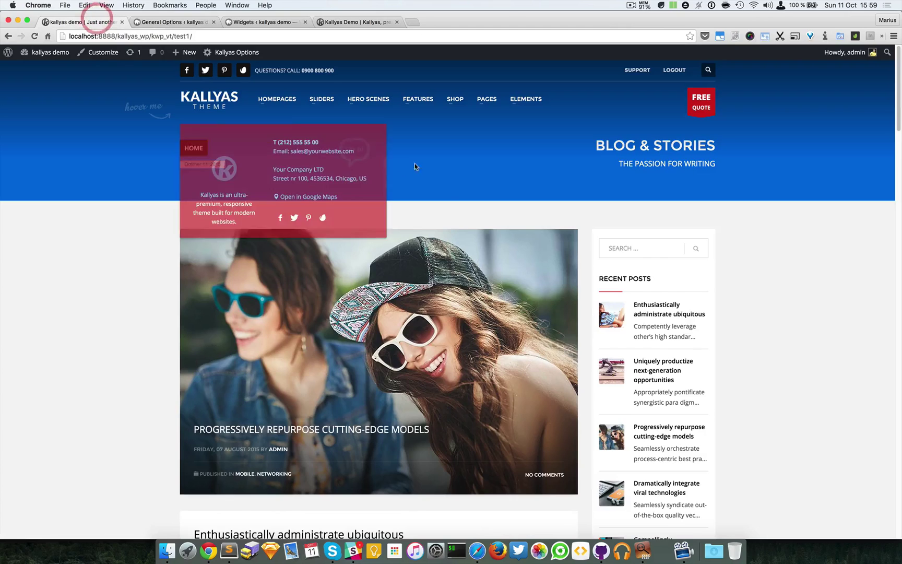
click(159, 22)
- Set the sub-header background colour to dark purple and save the options
click(384, 209)
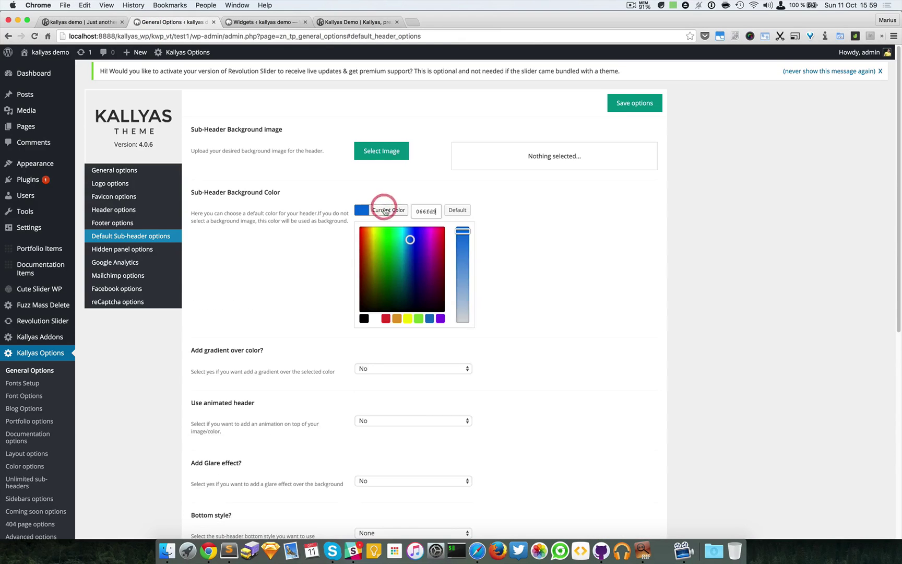
drag(411, 255, 419, 253)
click(540, 262)
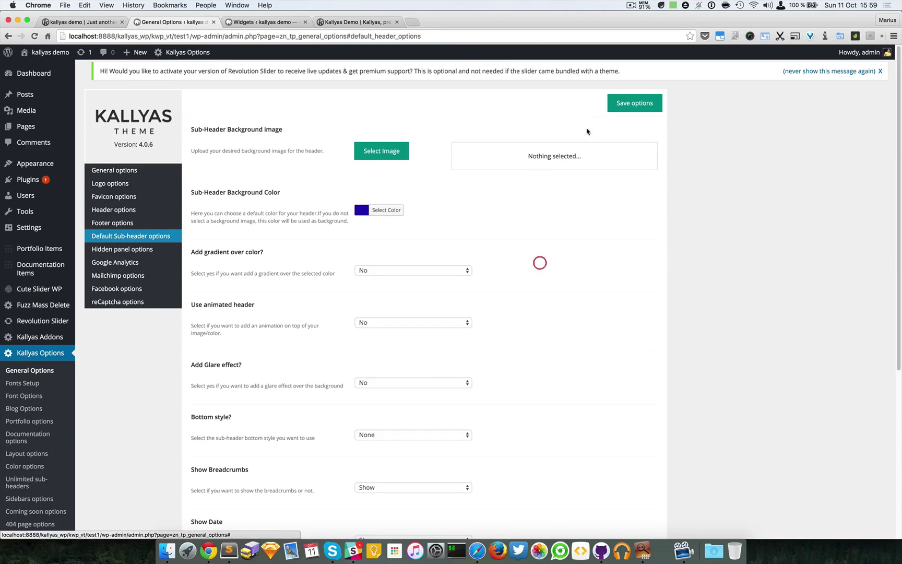
click(634, 103)
- Reload the live blog page to see the indigo sub-header, then return to the options
click(57, 24)
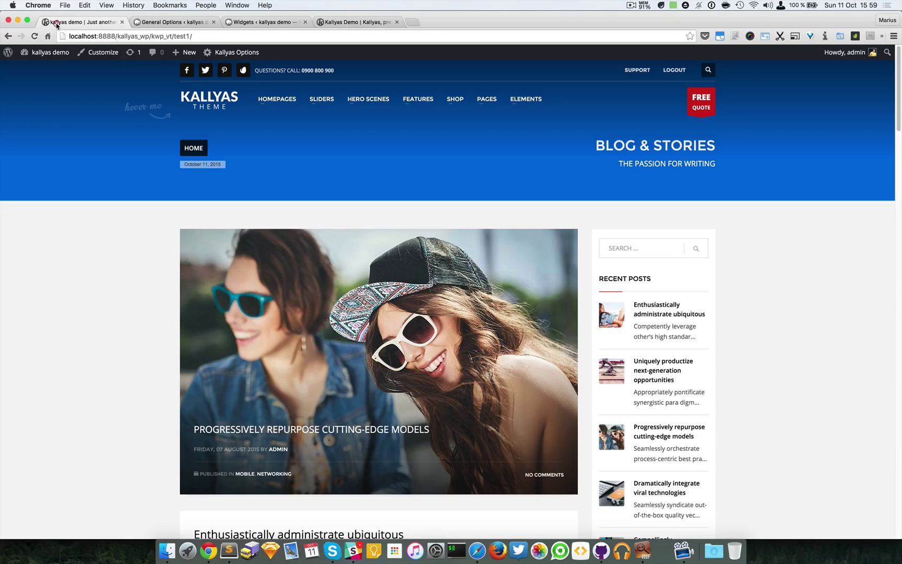
click(35, 36)
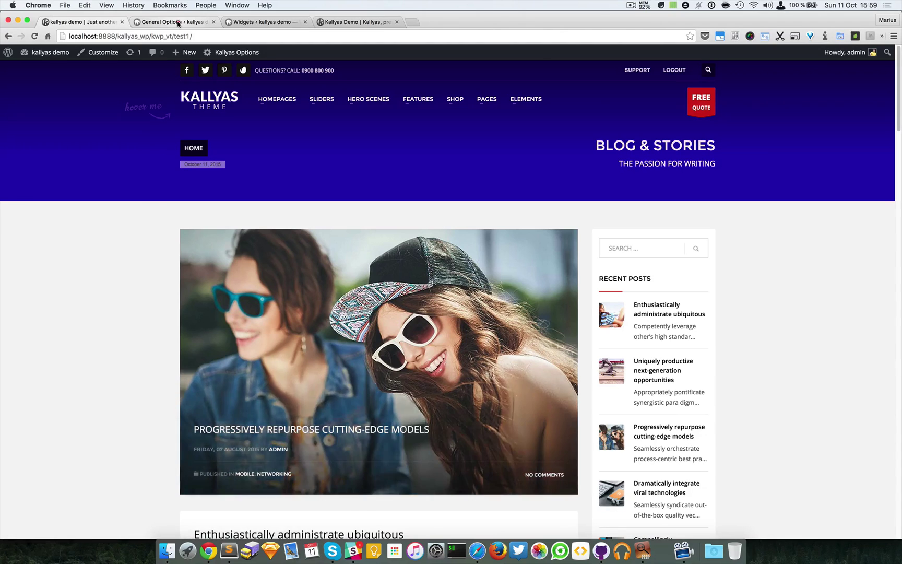
click(178, 23)
- Set 'Add gradient over color?' to Yes in the sub-header options
scroll(449, 225, down, 2)
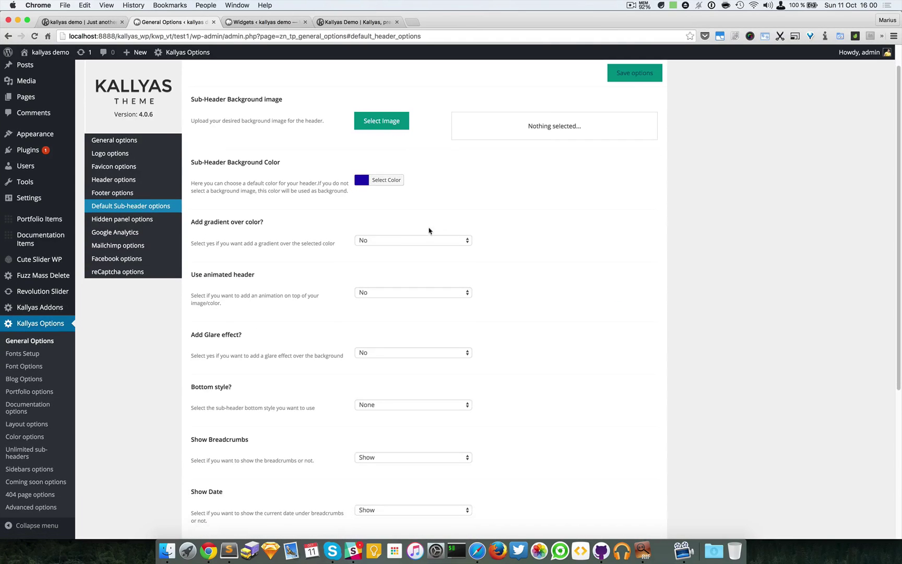
scroll(324, 235, down, 1)
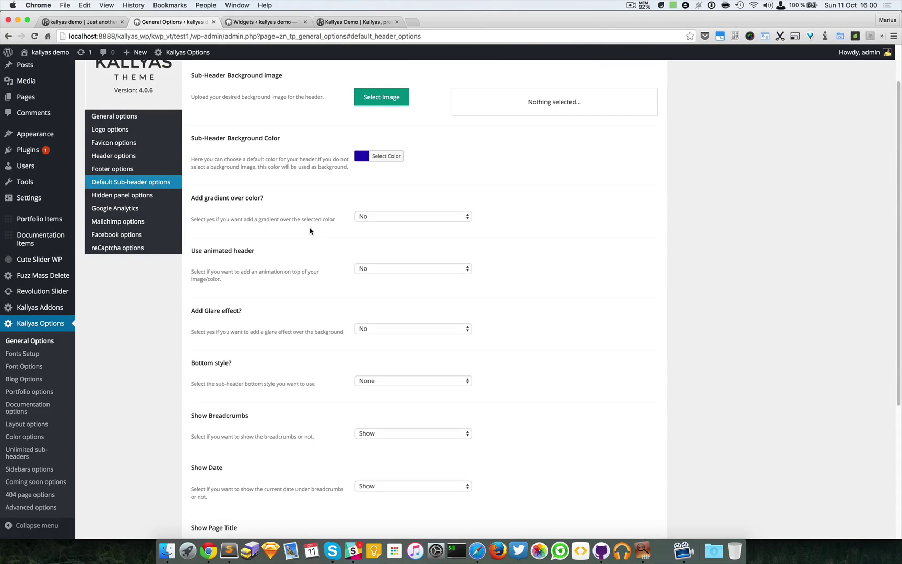
scroll(310, 231, down, 1)
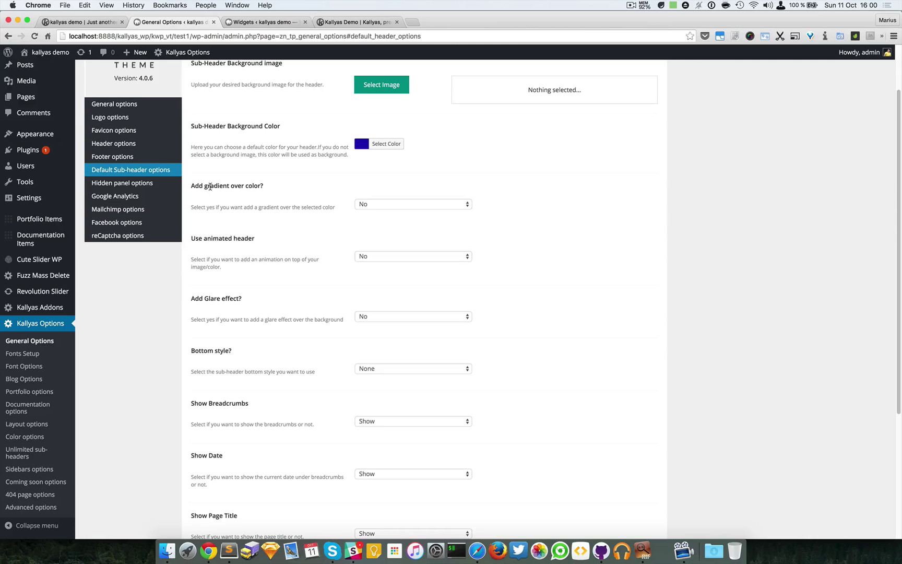
click(402, 207)
click(405, 194)
- Save the options and reload the live blog page to view the gradient
scroll(650, 222, up, 1)
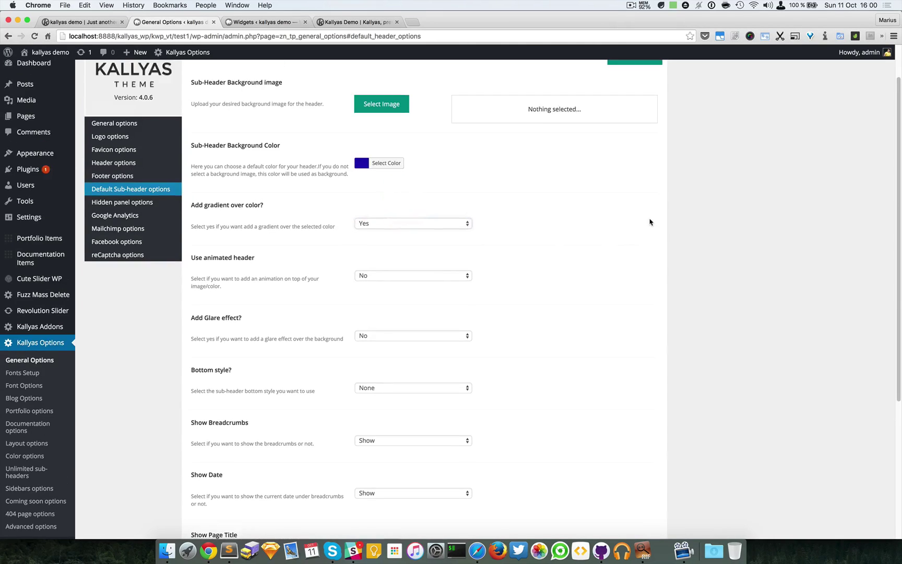
scroll(650, 222, up, 2)
click(635, 103)
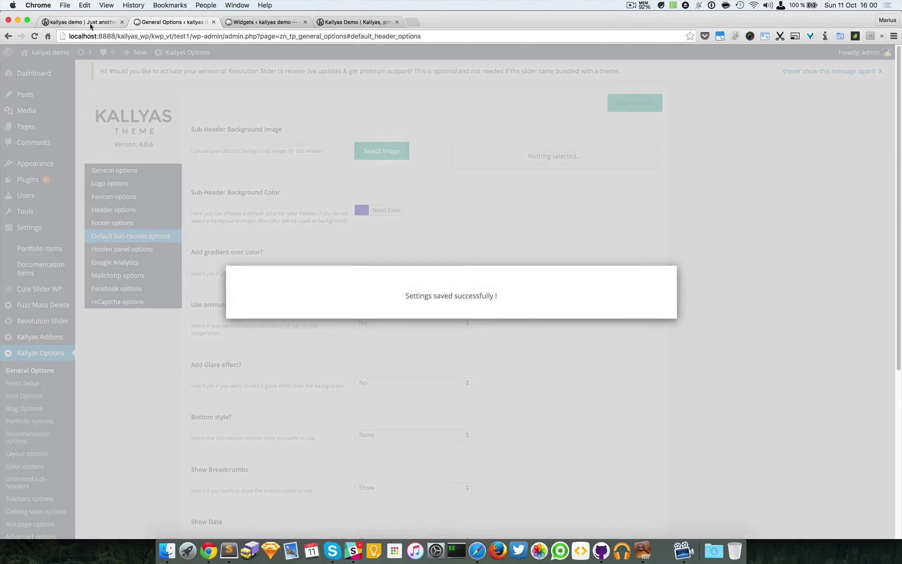
click(91, 25)
click(34, 36)
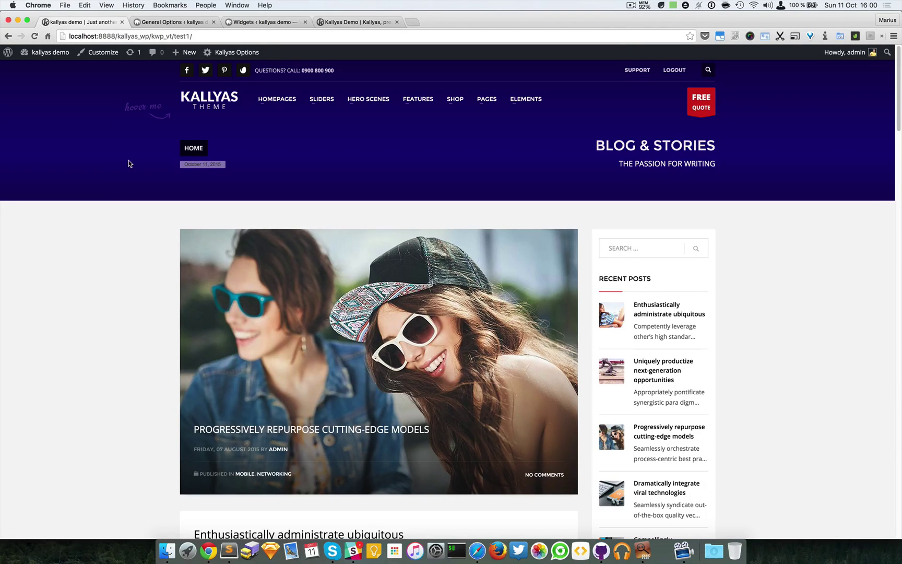
- Set 'Use animated header' to Yes and save the sub-header options
click(168, 22)
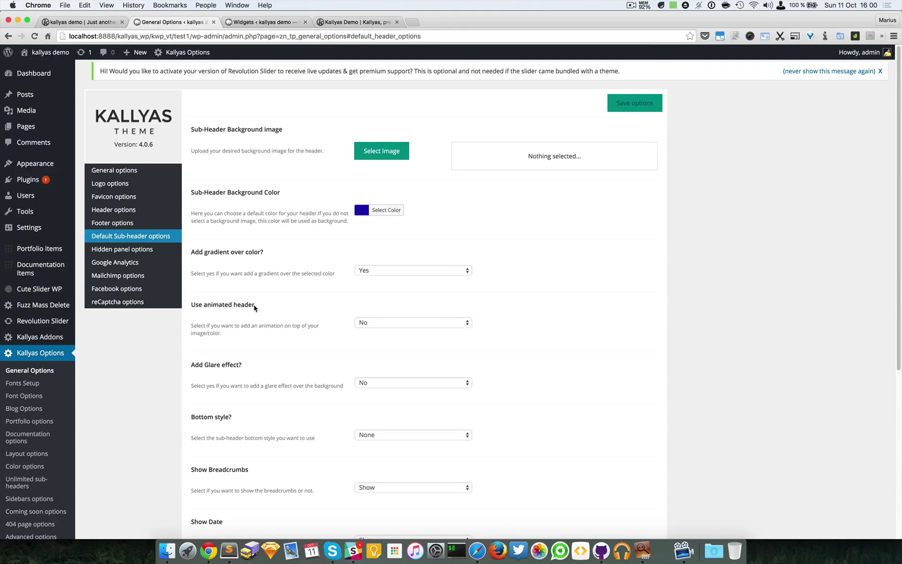
click(381, 325)
click(383, 318)
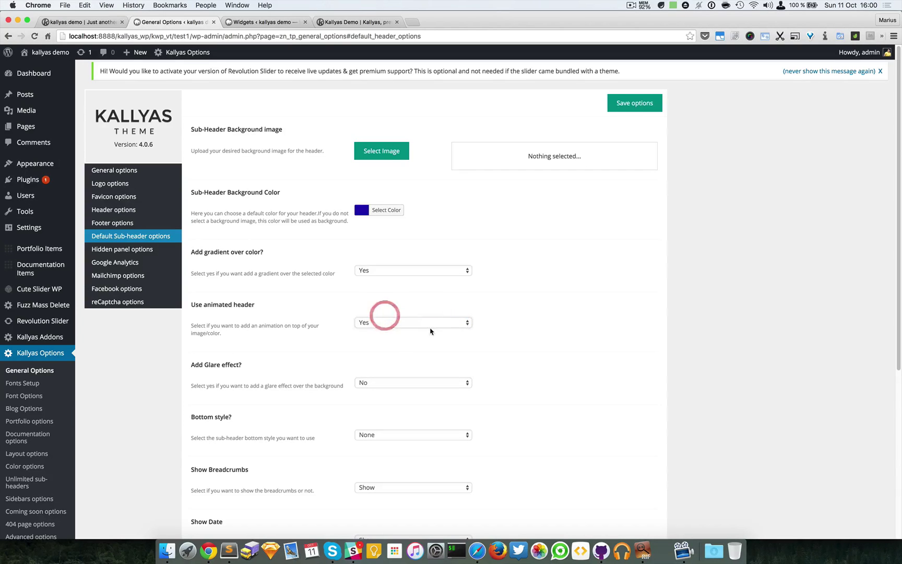
click(615, 106)
- Reload the live blog page to see the floating particles, then return to the options
click(104, 22)
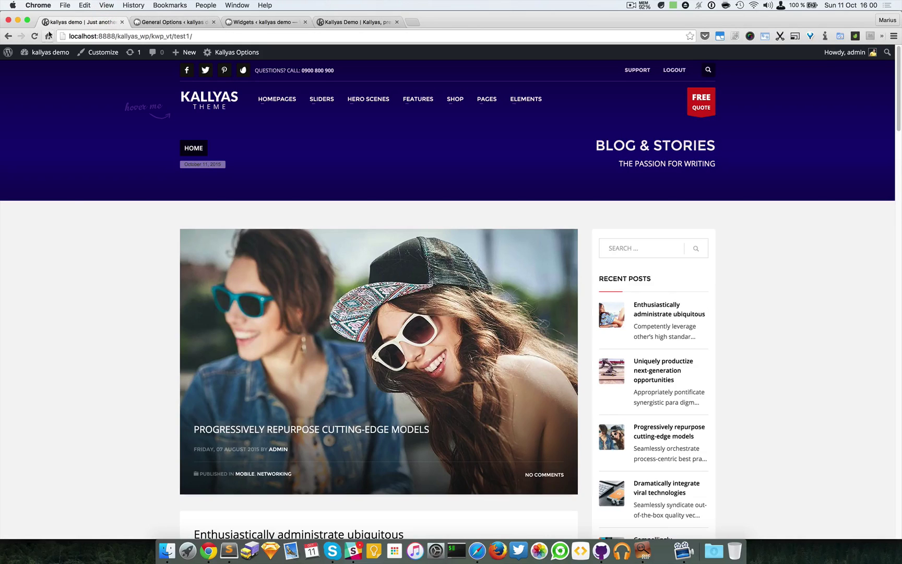
click(35, 35)
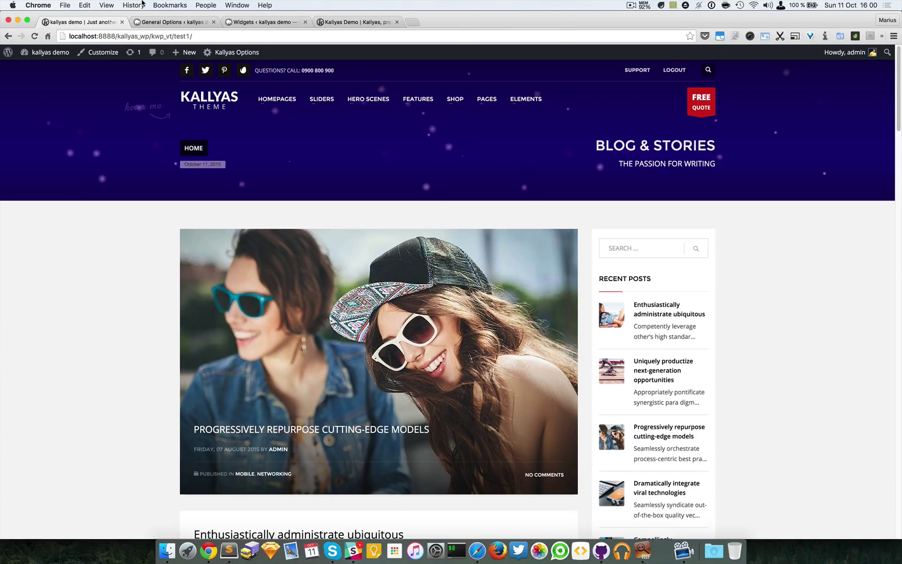
click(148, 23)
- Set 'Add Glare effect' to Yes and save the sub-header options
scroll(391, 274, down, 2)
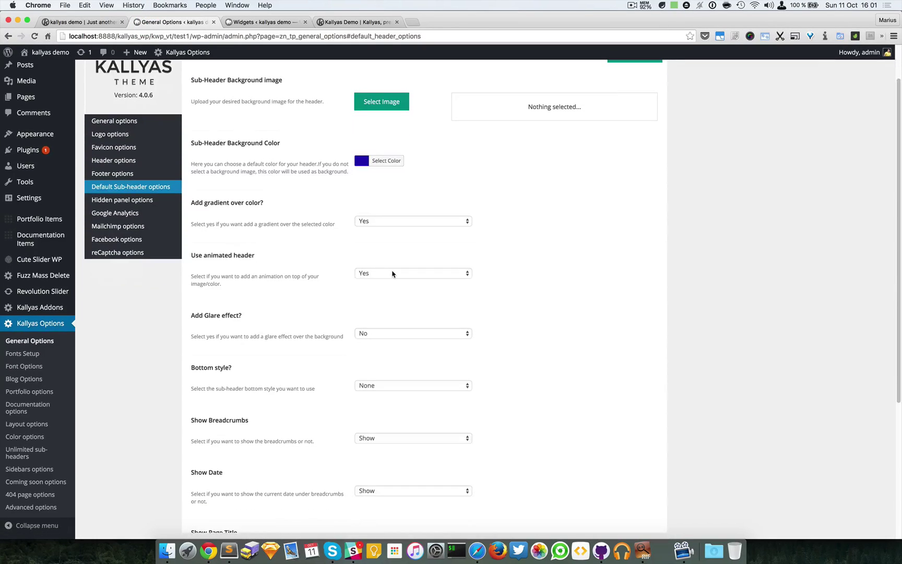
click(373, 320)
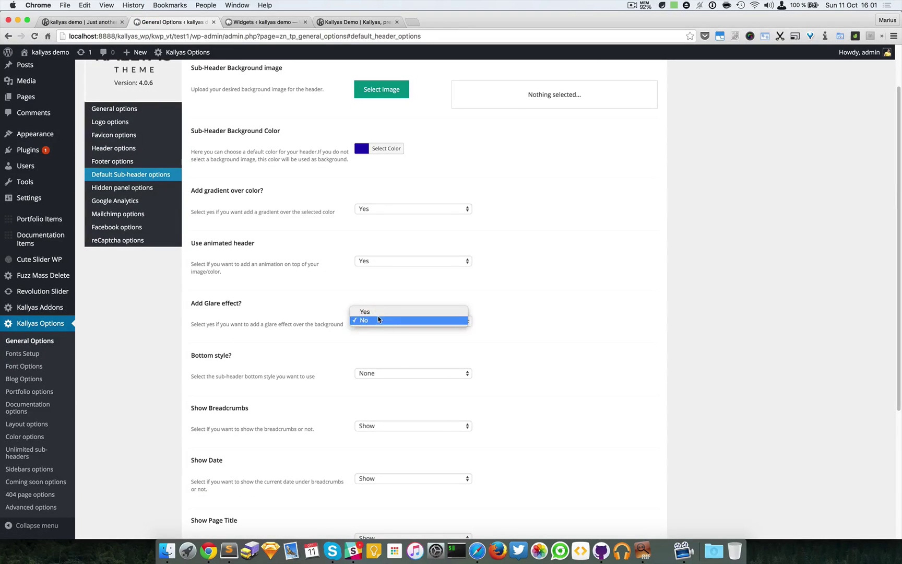
click(379, 312)
scroll(574, 151, up, 2)
click(638, 104)
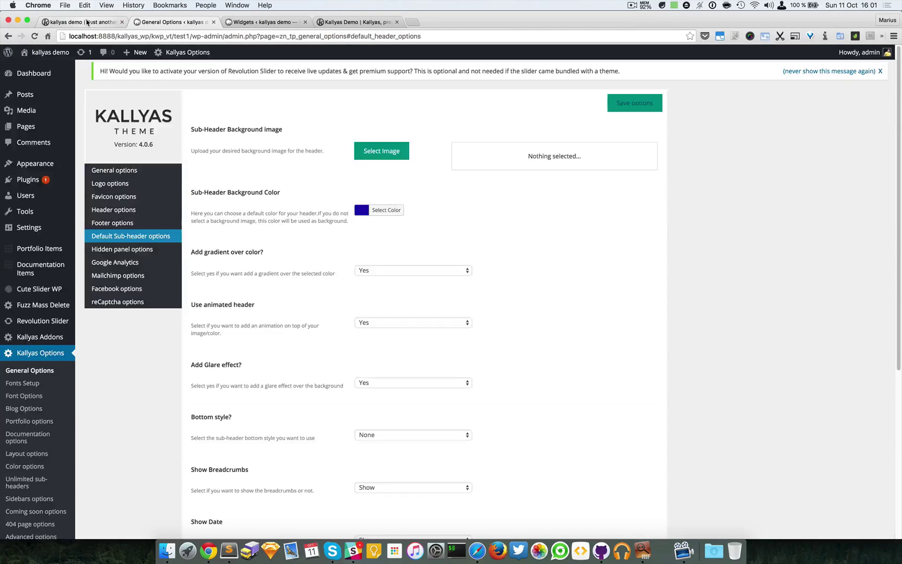
- Reload the live blog page to check the glare, then return to the sub-header settings
click(78, 22)
click(35, 35)
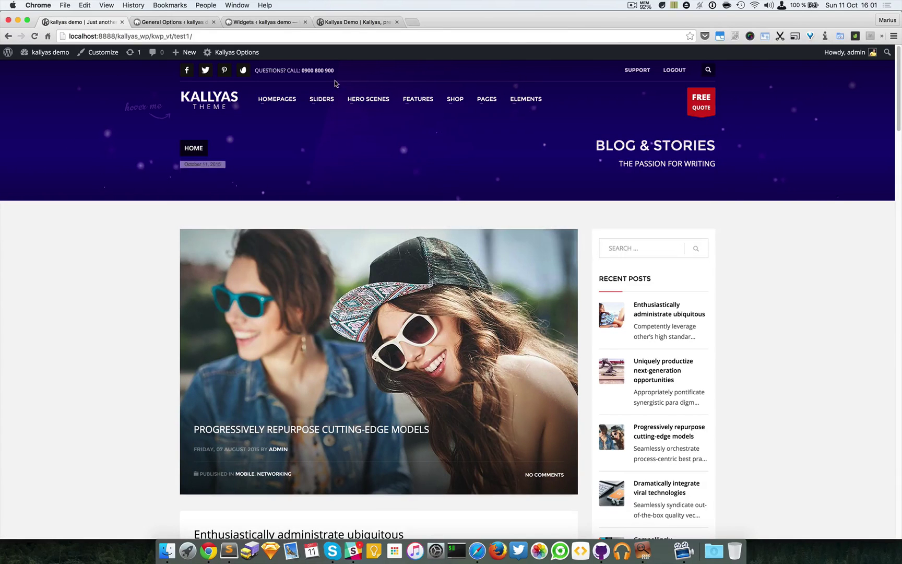
mouse_move(322, 99)
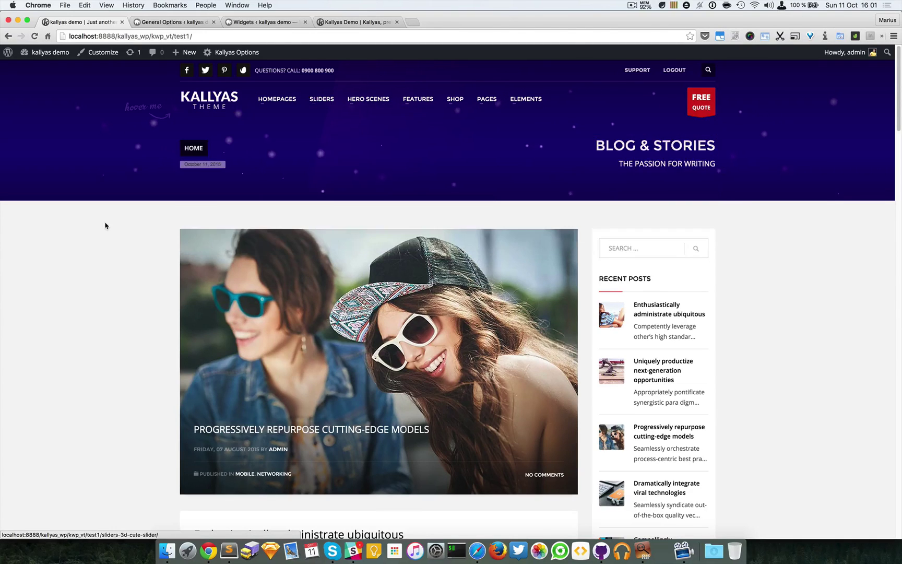
click(173, 23)
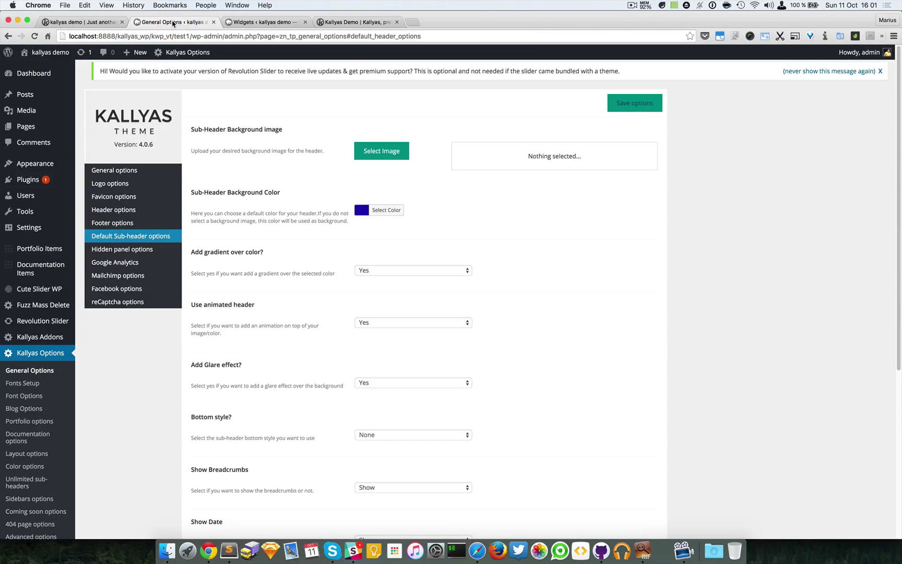
- Set Add Glare effect to No and Bottom style to 'Shadow Up and down'
scroll(673, 370, down, 1)
scroll(673, 371, down, 1)
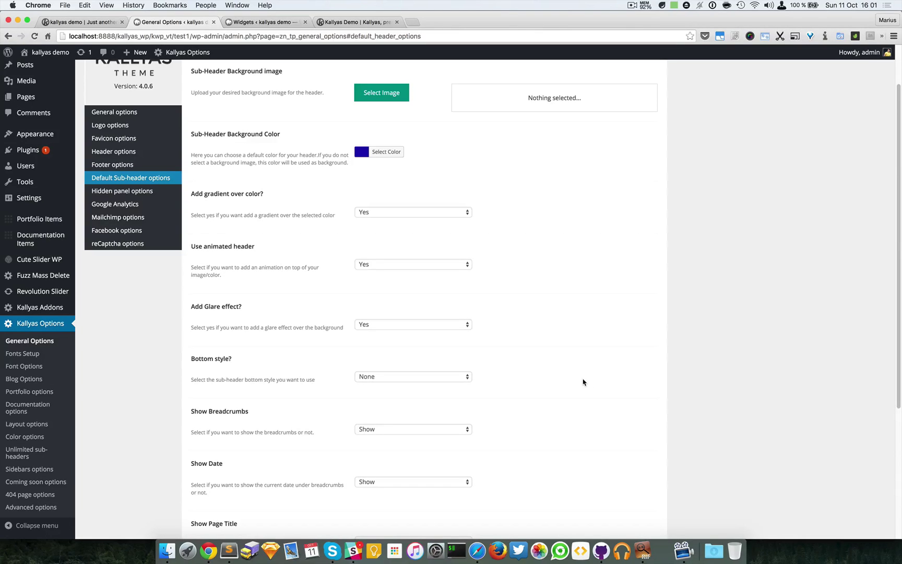
click(435, 324)
click(432, 333)
scroll(426, 379, down, 1)
click(414, 352)
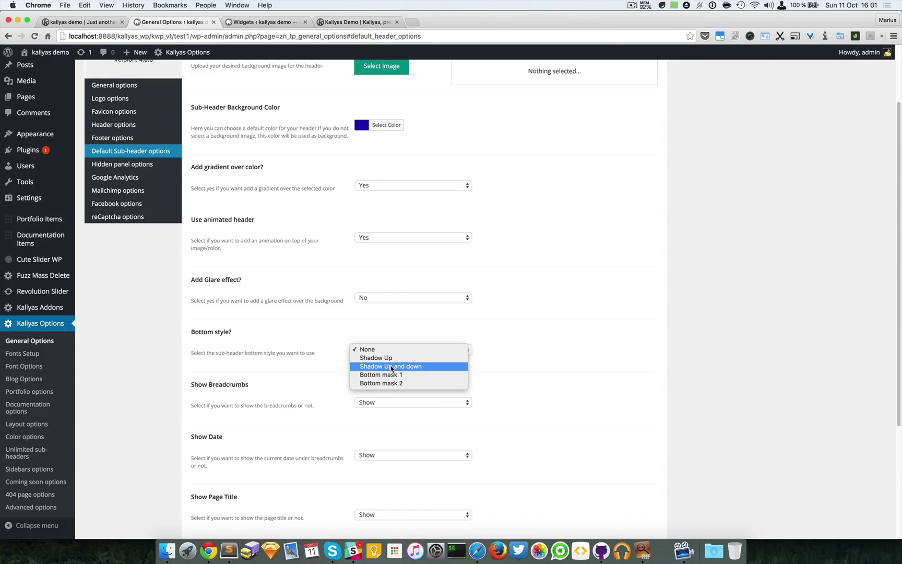
click(391, 366)
- Save the options and reload the live blog page to see the shadowed edge
scroll(517, 188, up, 3)
click(635, 103)
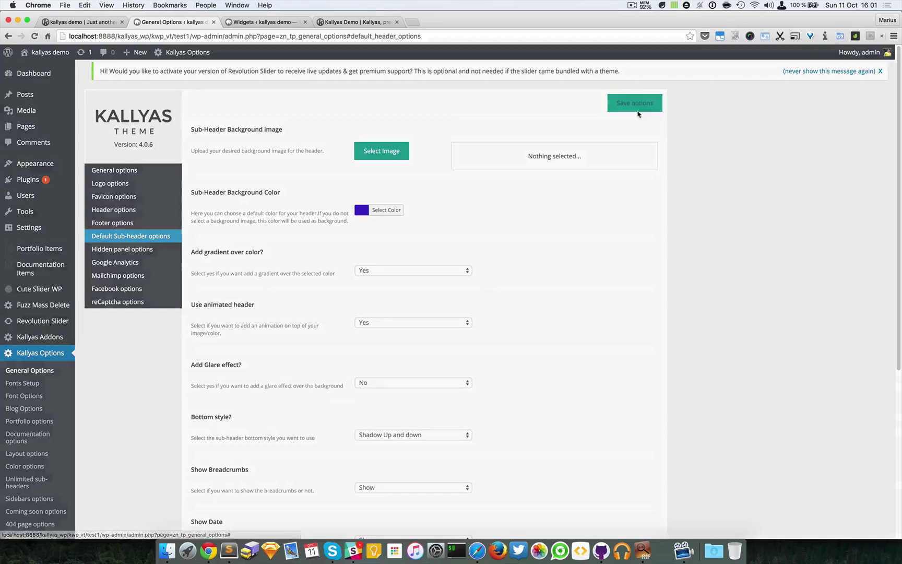
click(79, 22)
click(34, 36)
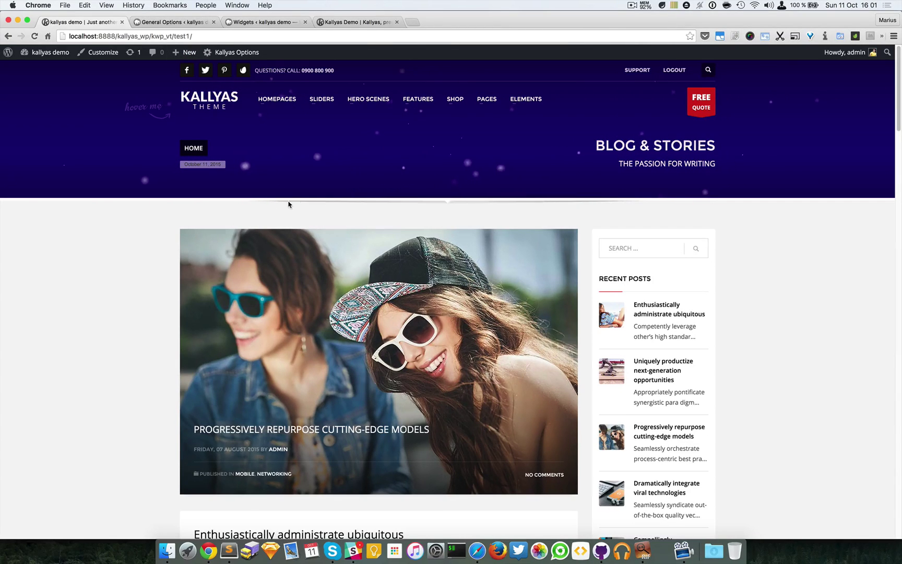
- Compare the sub-header options with the live blog page, ending on the options at Custom height
click(177, 22)
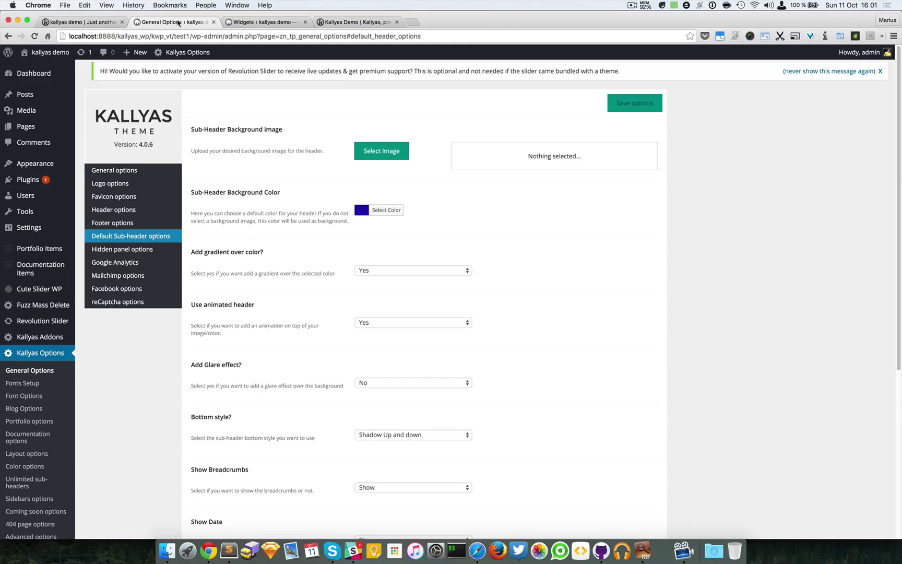
scroll(386, 262, down, 5)
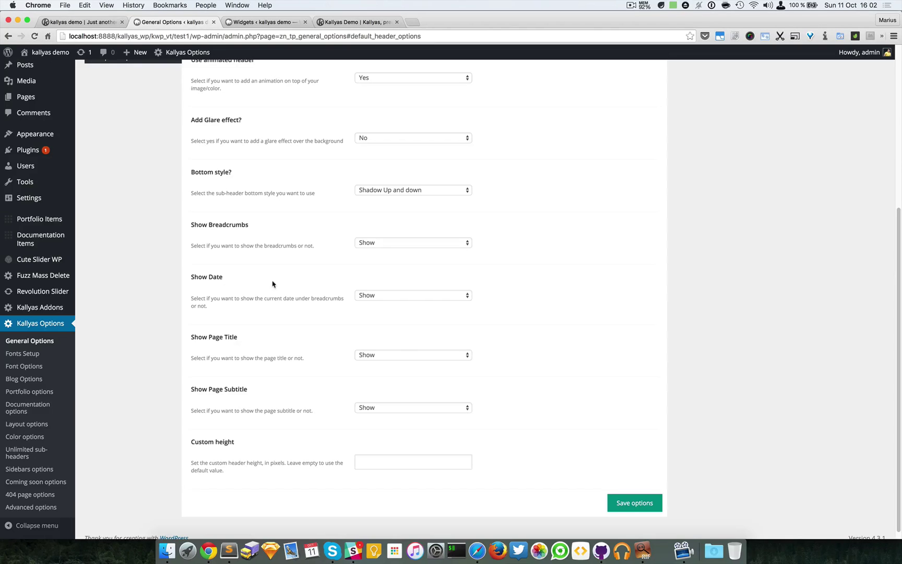
click(83, 21)
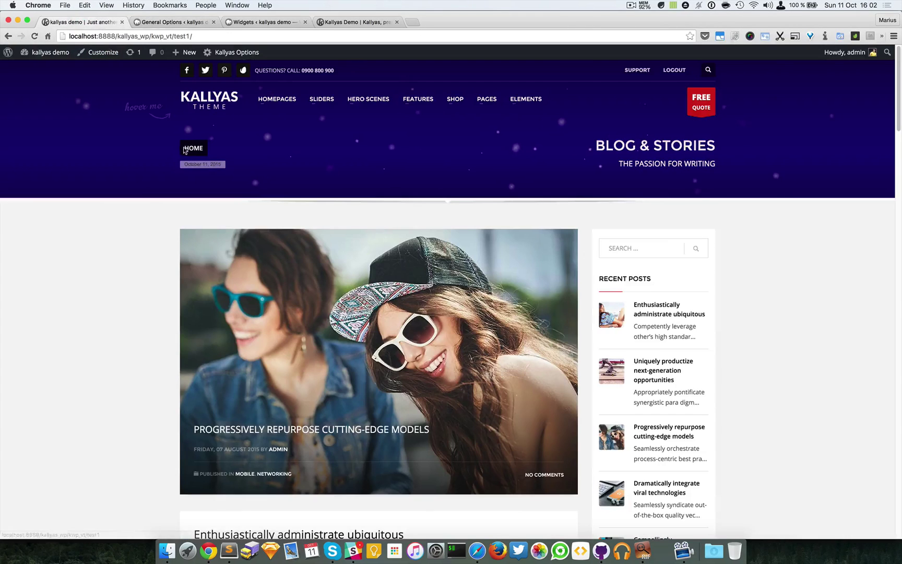
click(173, 21)
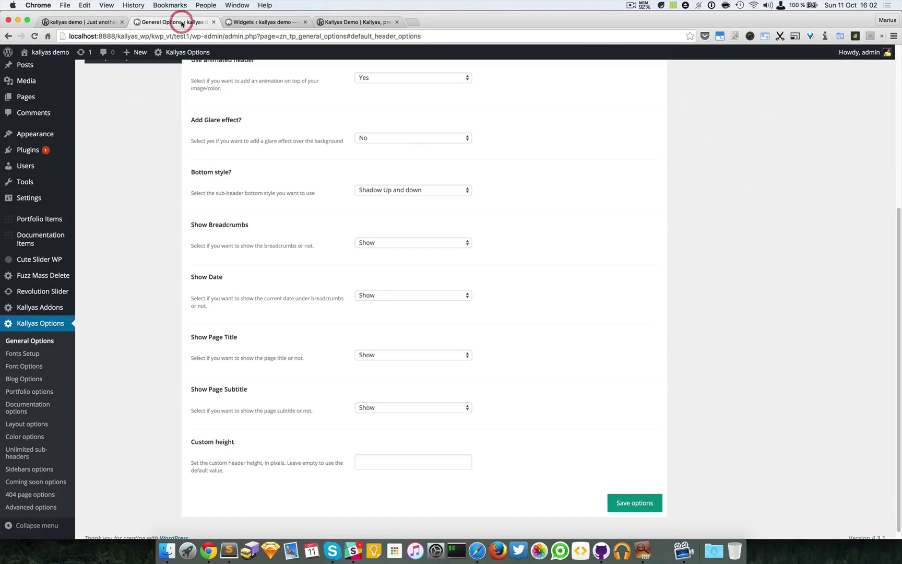
scroll(476, 313, down, 1)
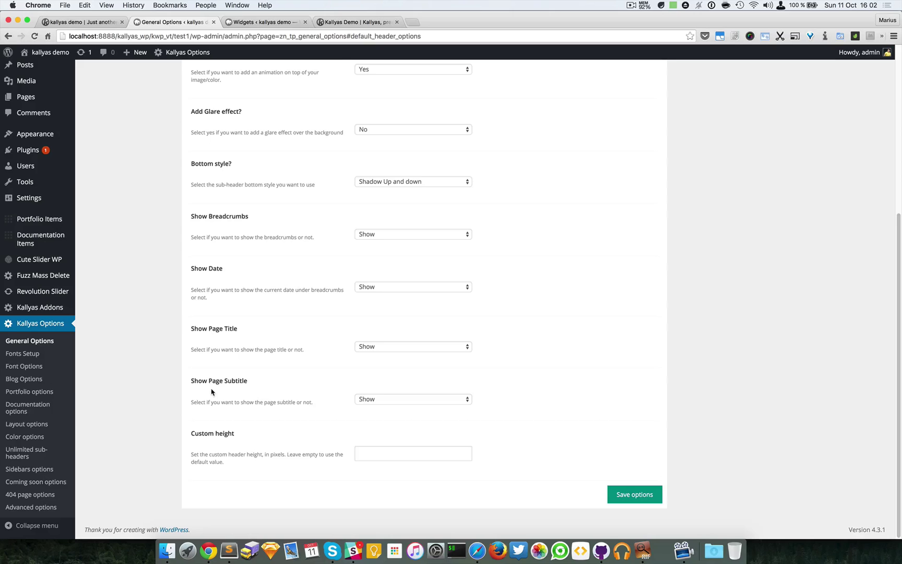
click(102, 24)
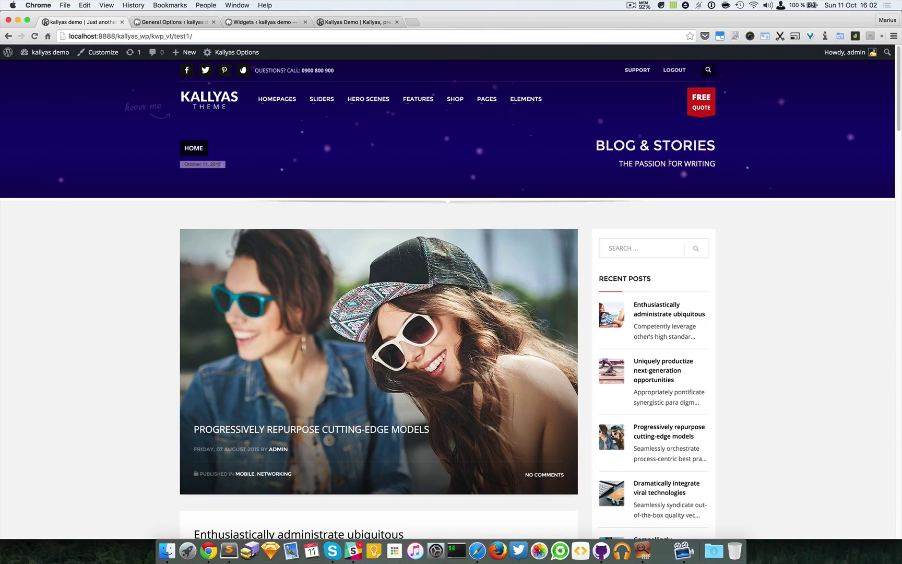
click(180, 22)
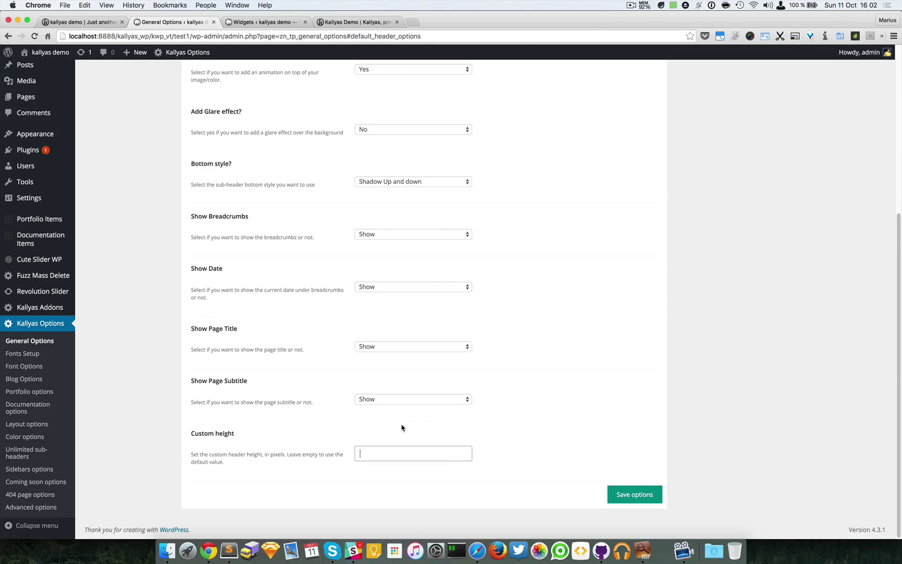
click(77, 22)
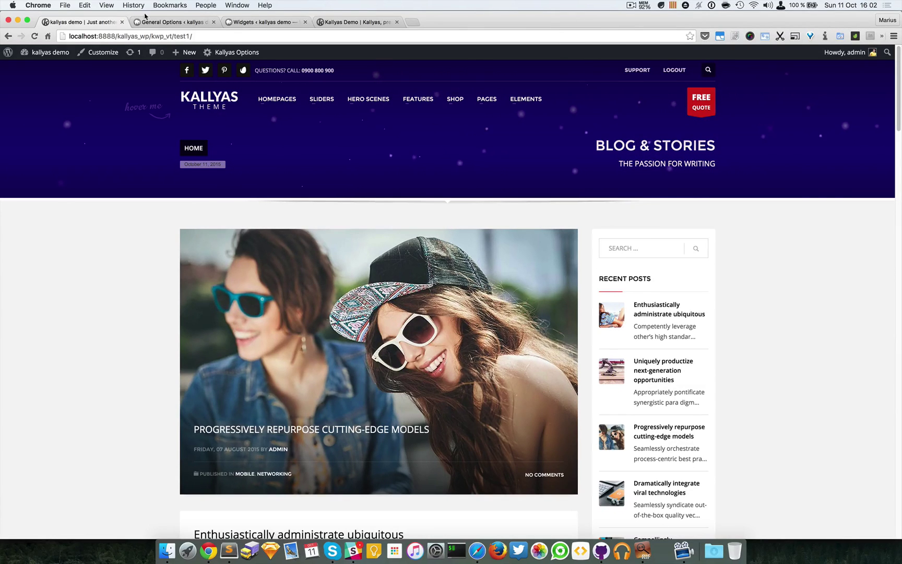
click(155, 22)
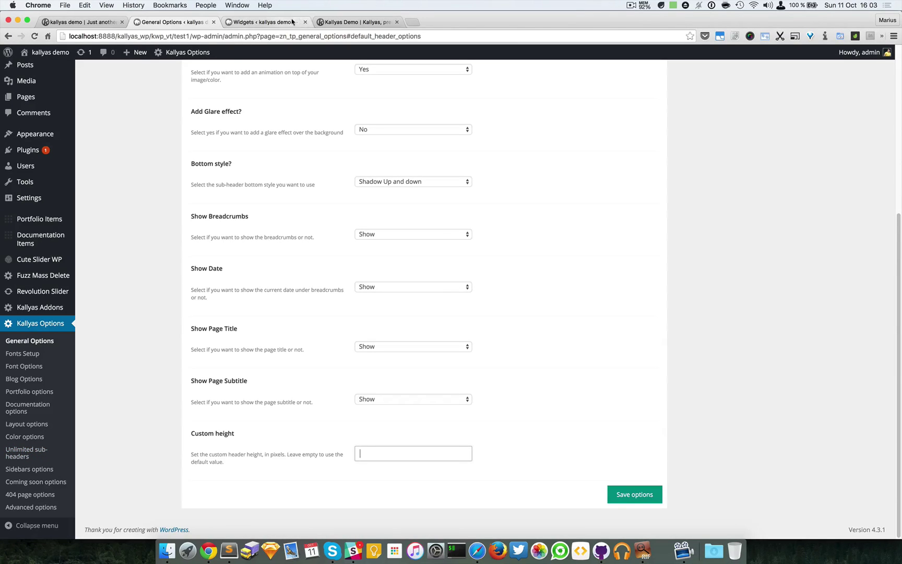
click(101, 22)
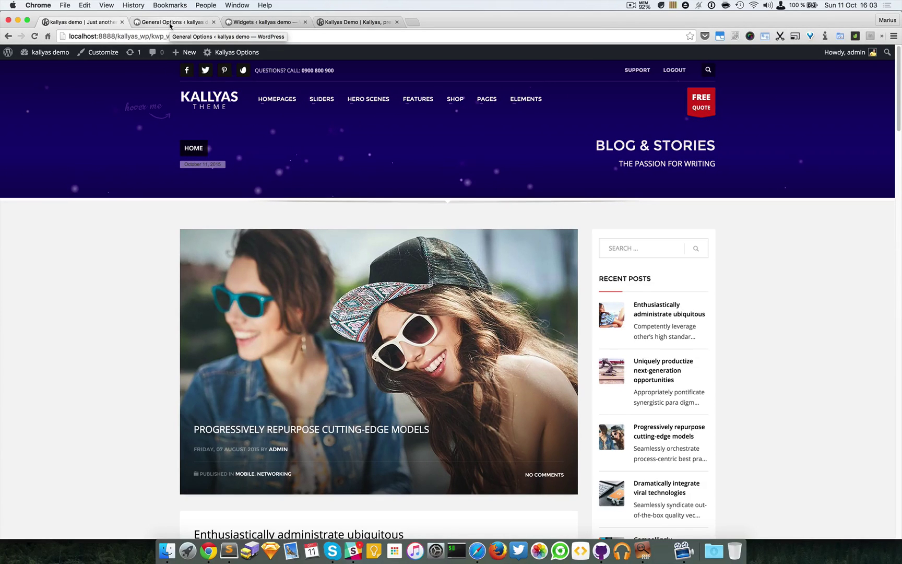
click(170, 23)
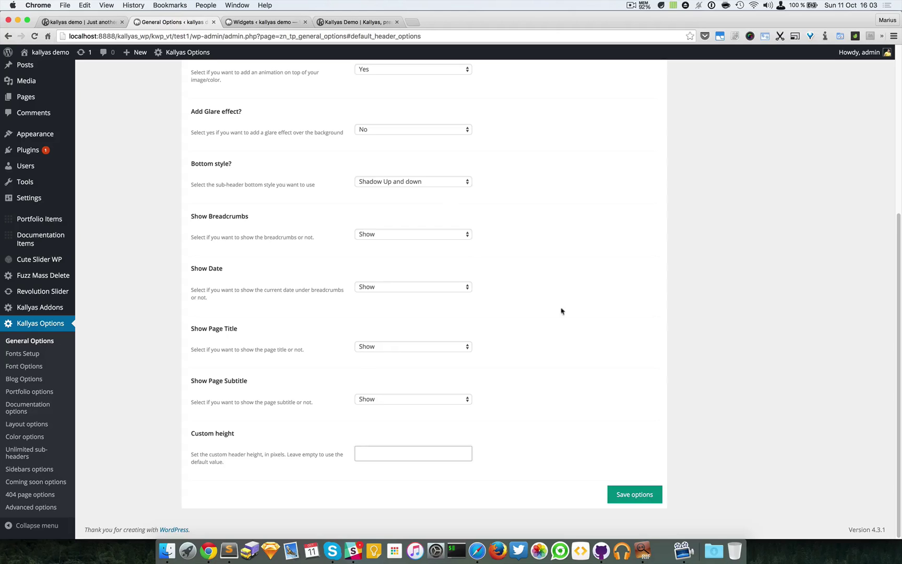
scroll(477, 359, up, 3)
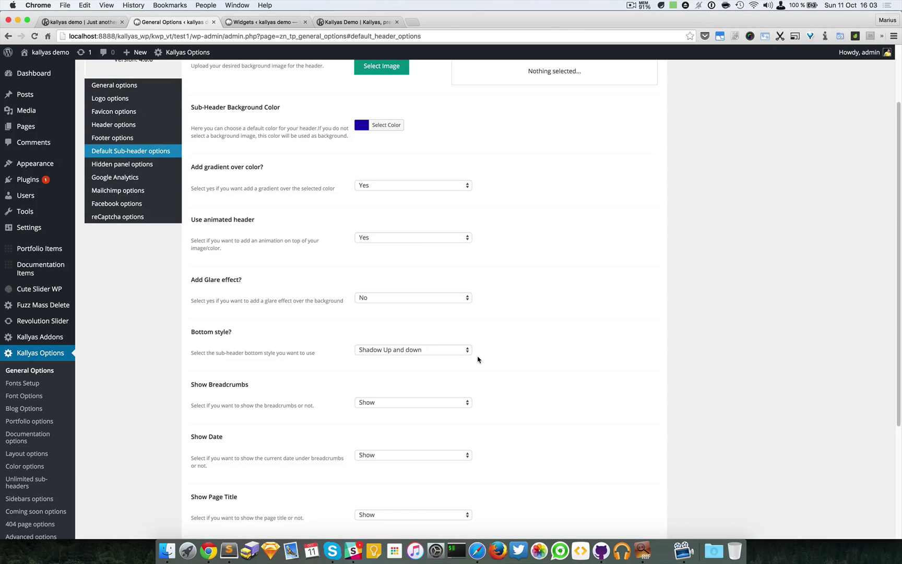